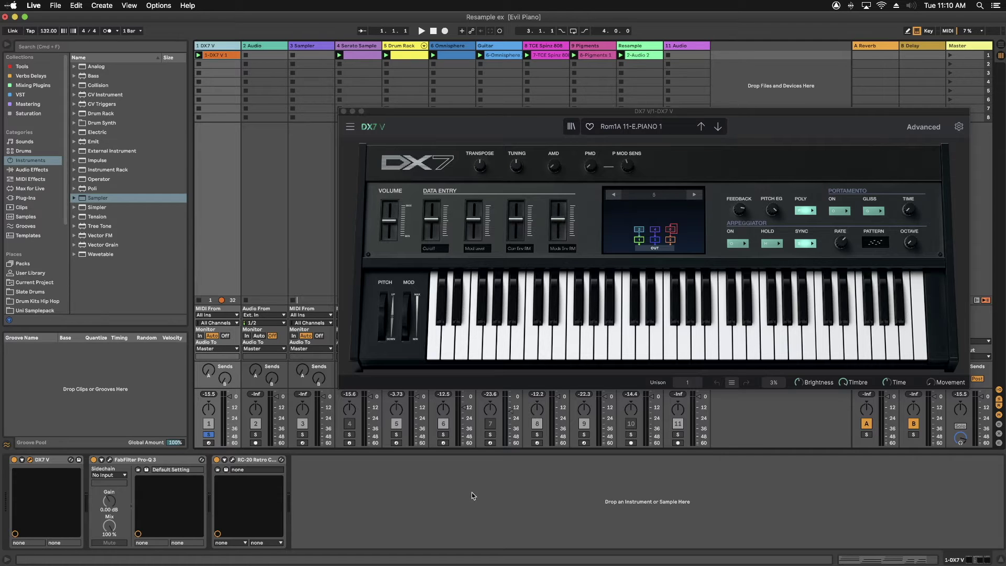
Step: Play and then stop the DX7 V electric piano melody in Ableton Live
{"action": "key", "text": "space"}
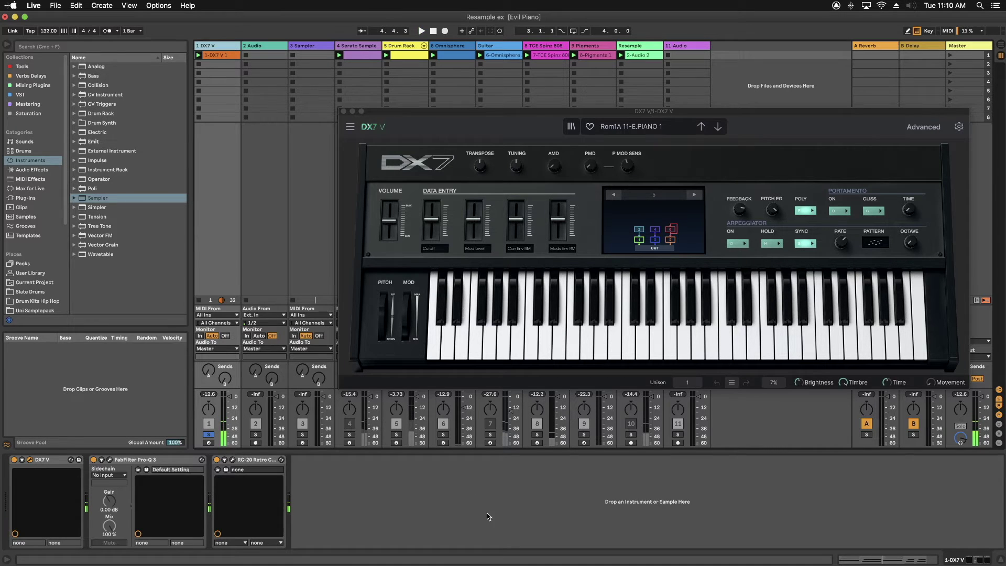
{"action": "key", "text": "space"}
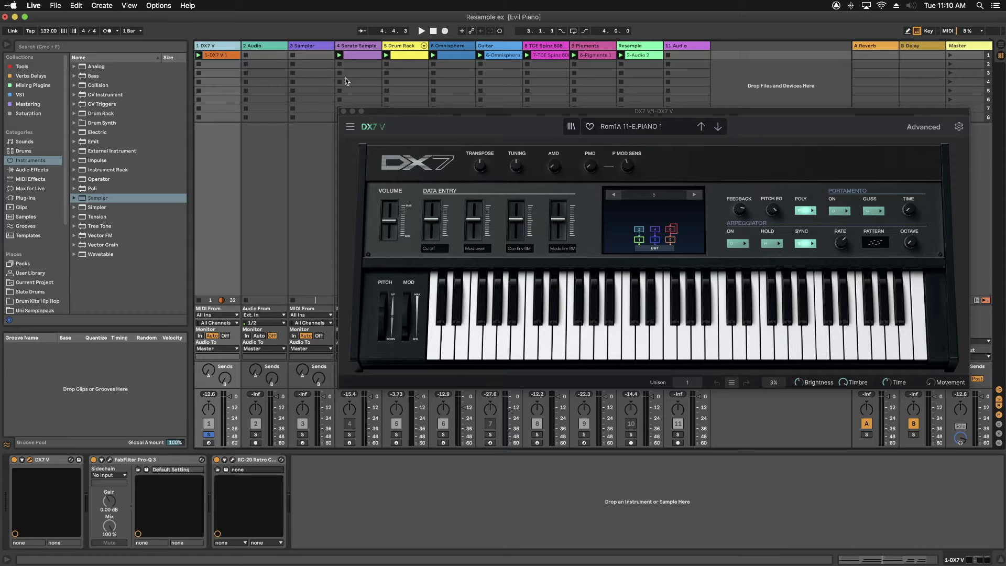
Step: Close the DX7 window, then solo, arm and record track 2 from Resampling into its first slot
{"action": "left_click", "coordinate": [344, 112]}
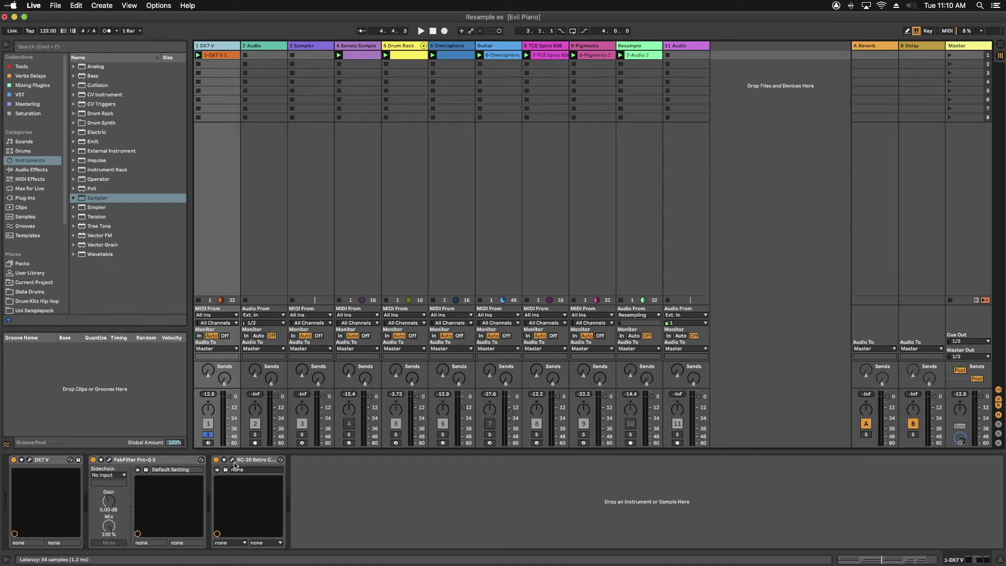
{"action": "left_click", "coordinate": [255, 435]}
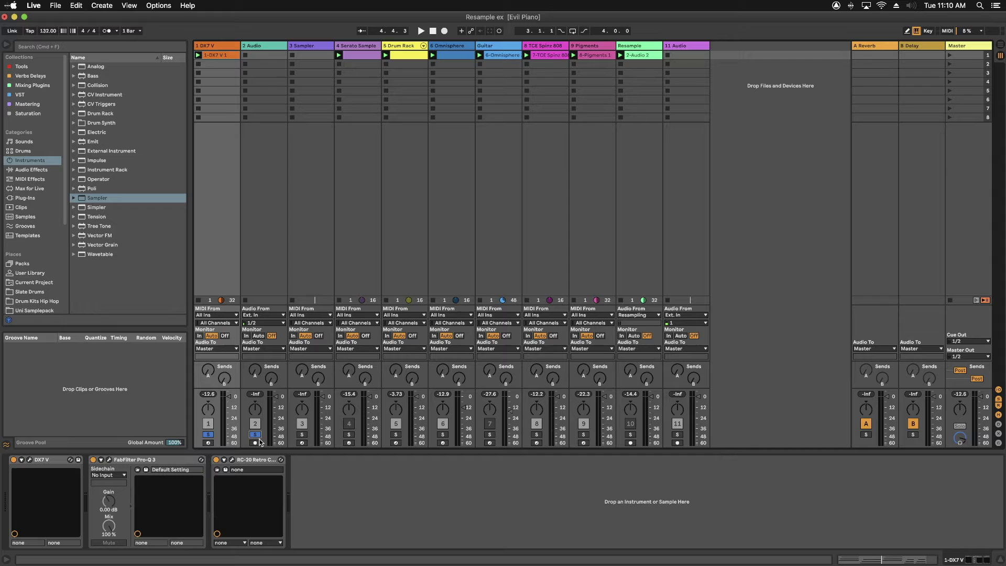
{"action": "left_click", "coordinate": [256, 443]}
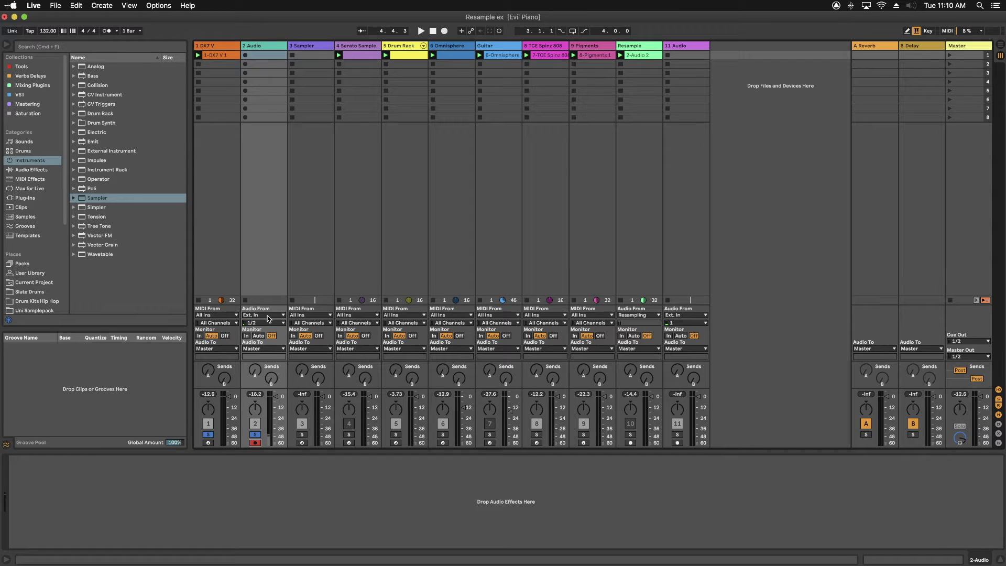
{"action": "left_click", "coordinate": [267, 316]}
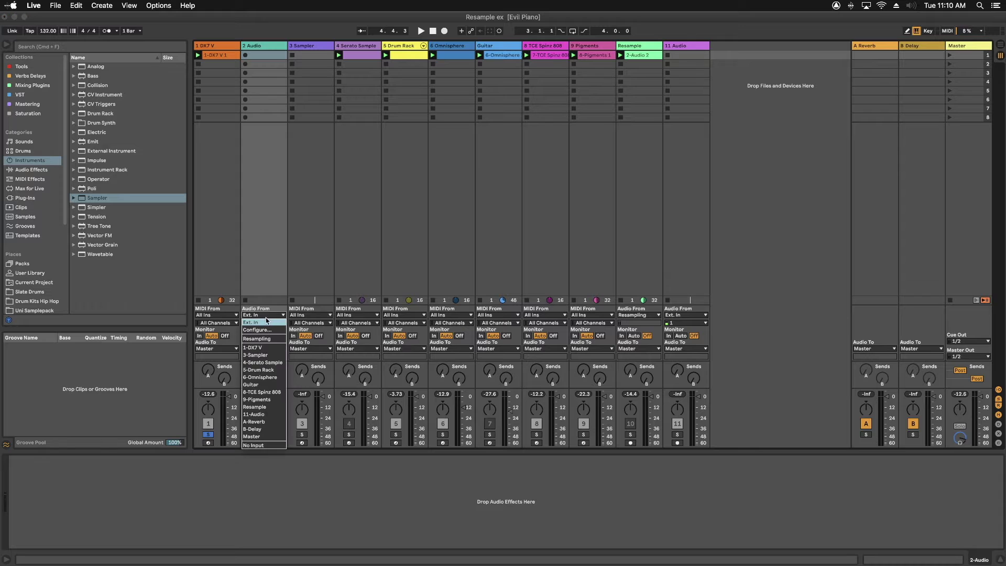
{"action": "left_click", "coordinate": [263, 339]}
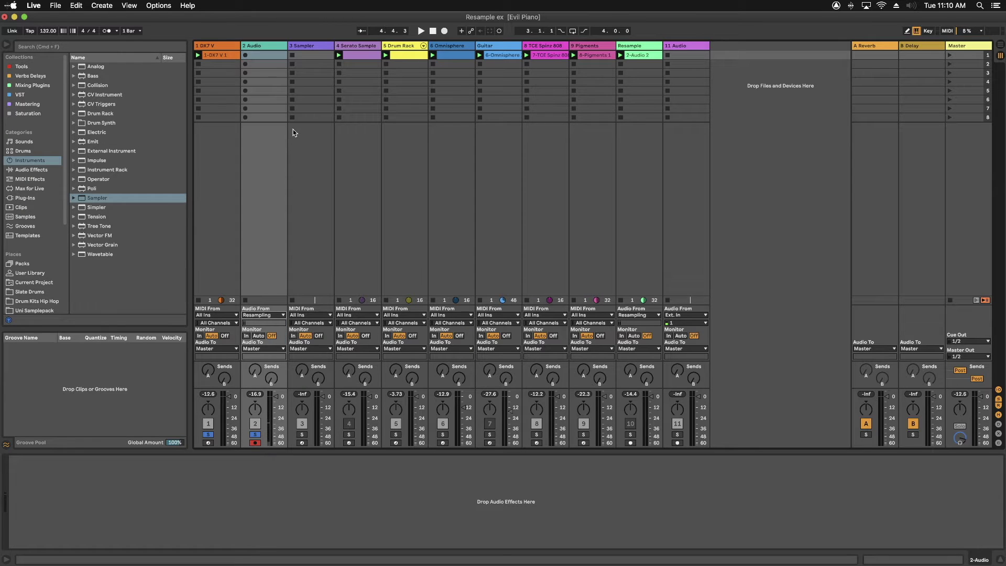
{"action": "left_click", "coordinate": [245, 56]}
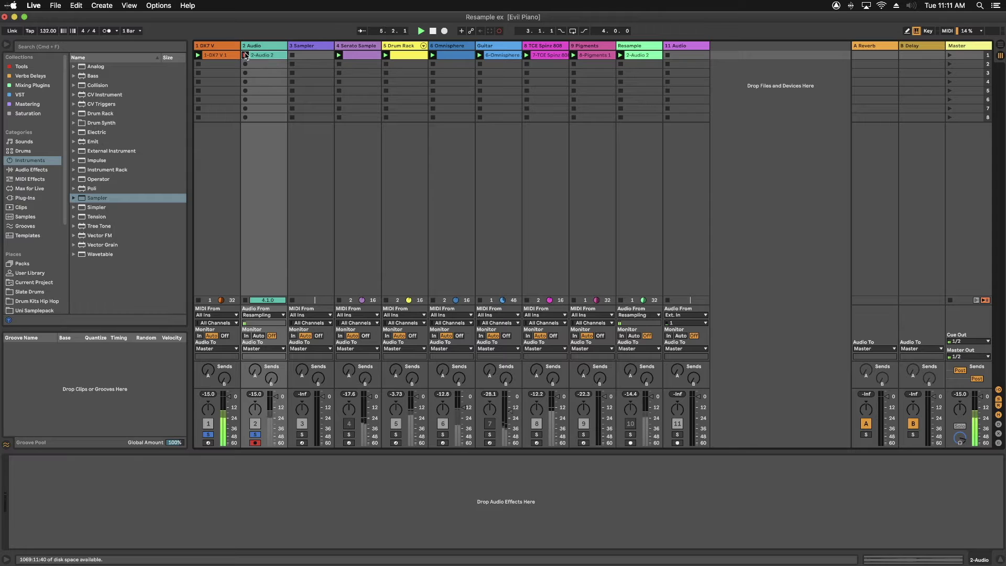
Step: Stop recording and crop the 2-Audio 2 clip's sample from bar 5 to the end
{"action": "left_click", "coordinate": [434, 33]}
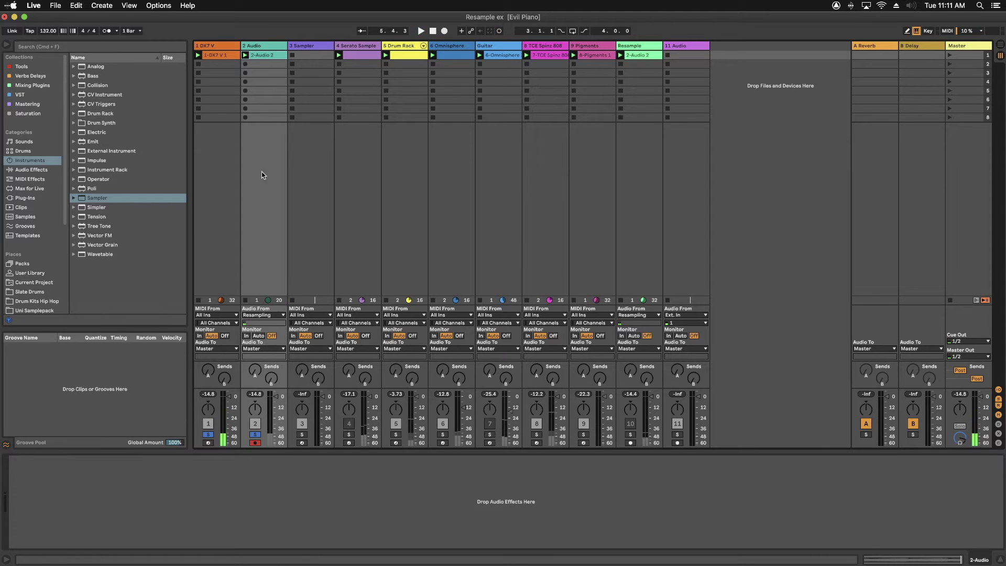
{"action": "double_click", "coordinate": [259, 55]}
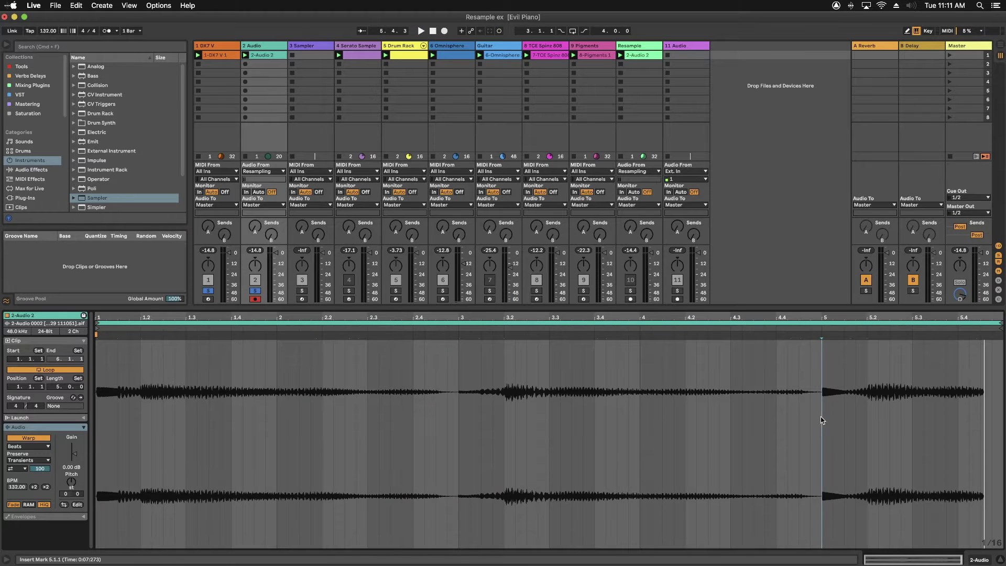
{"action": "left_click_drag", "start_coordinate": [822, 420], "coordinate": [1004, 420]}
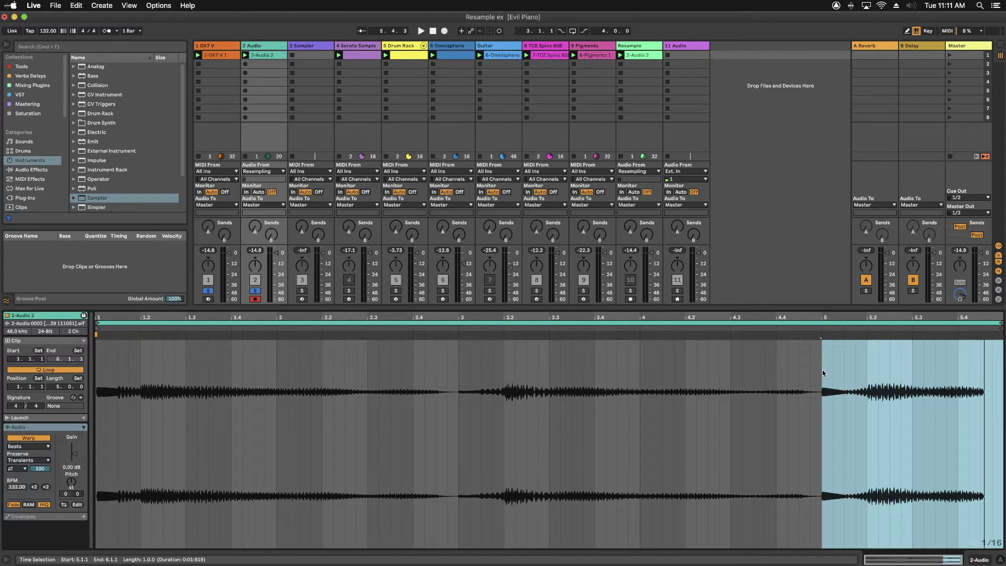
{"action": "right_click", "coordinate": [825, 392]}
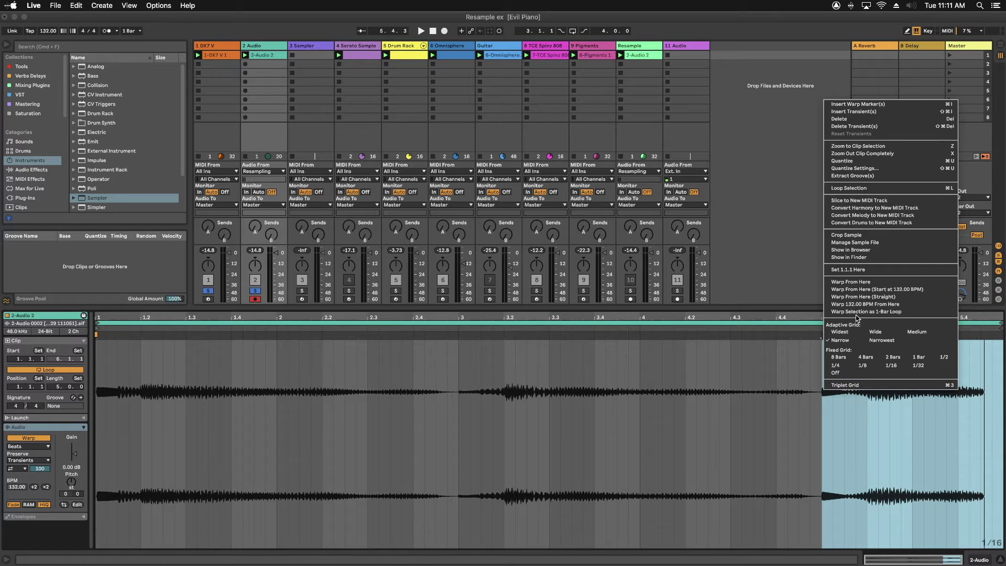
{"action": "left_click", "coordinate": [853, 237]}
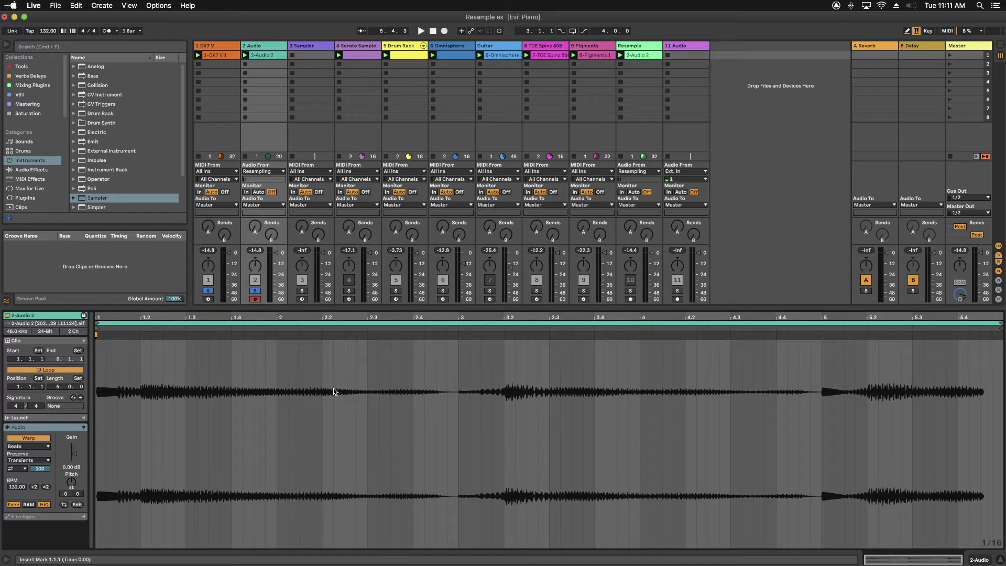
Step: Drop the 2-Audio 2 clip into track 3's Sampler, then select the Serato Sample track
{"action": "left_click", "coordinate": [307, 47]}
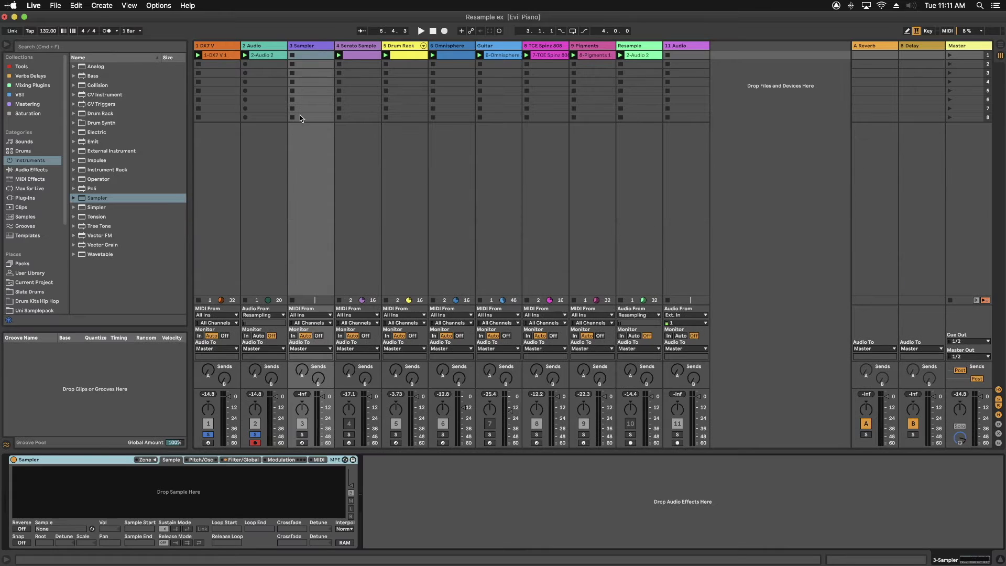
{"action": "left_click_drag", "start_coordinate": [267, 55], "coordinate": [177, 487]}
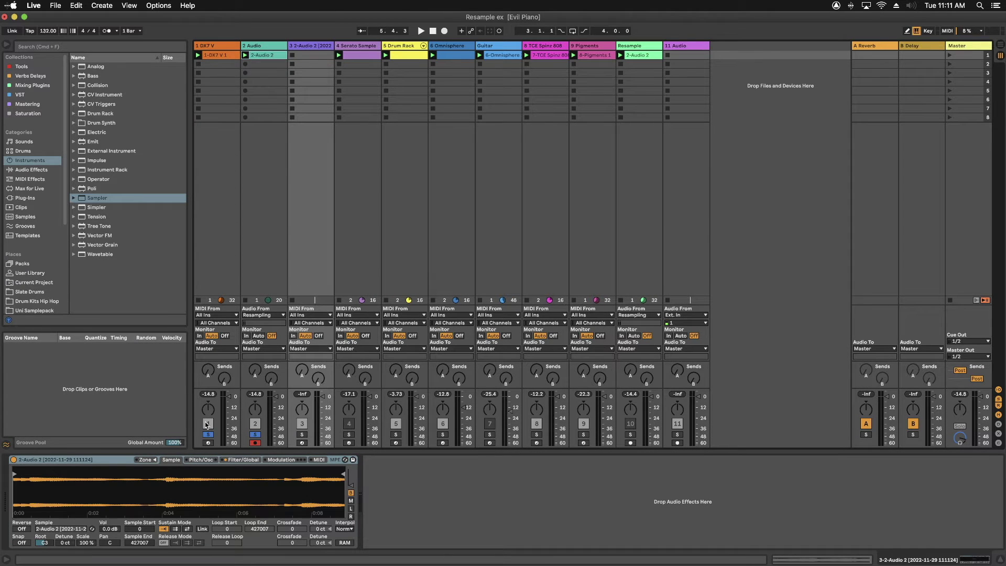
{"action": "left_click", "coordinate": [356, 48]}
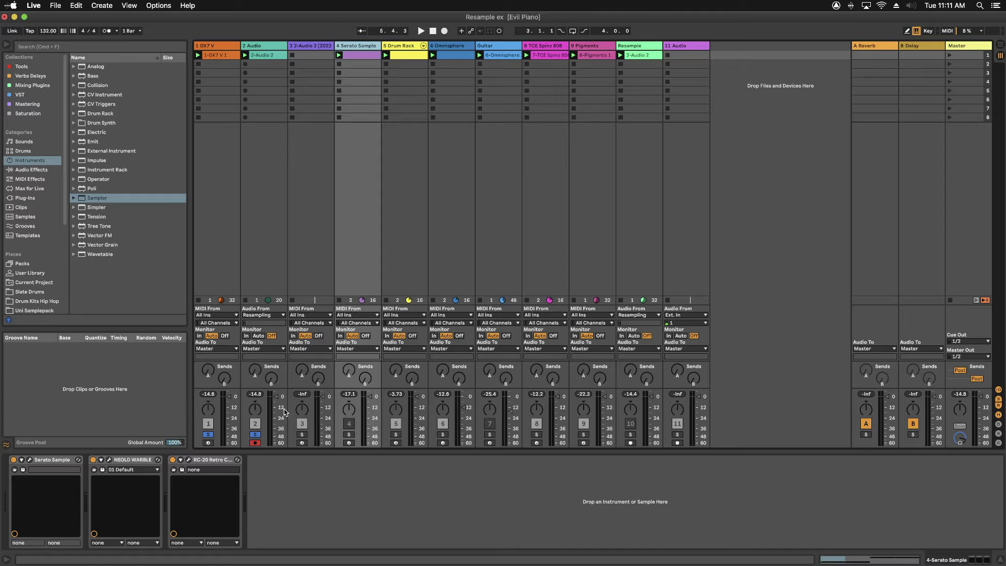
Step: Open Serato Sample, disarm track 2, solo the Serato Sample track and start playback
{"action": "left_click", "coordinate": [30, 460]}
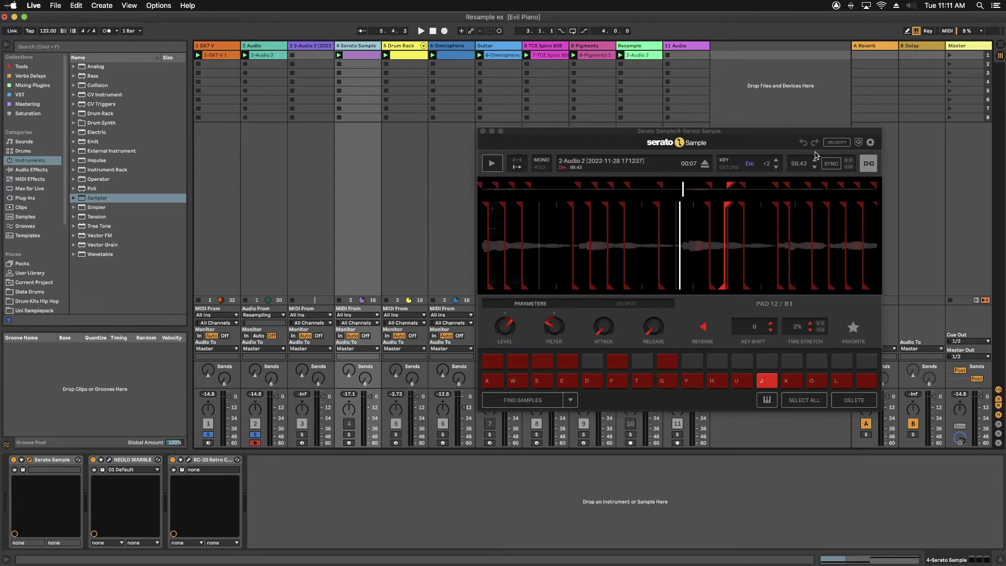
{"action": "mouse_move", "coordinate": [729, 241]}
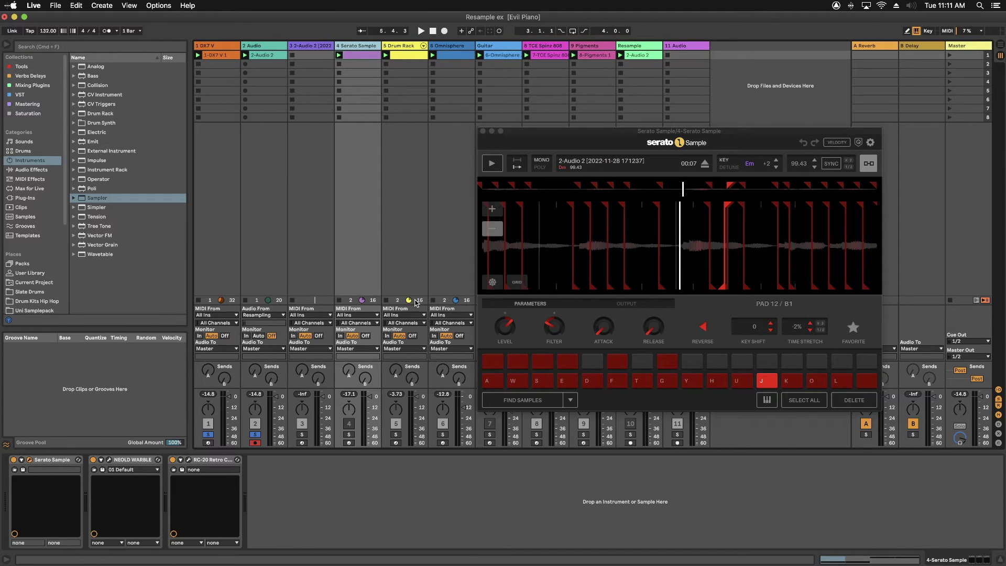
{"action": "left_click", "coordinate": [255, 442]}
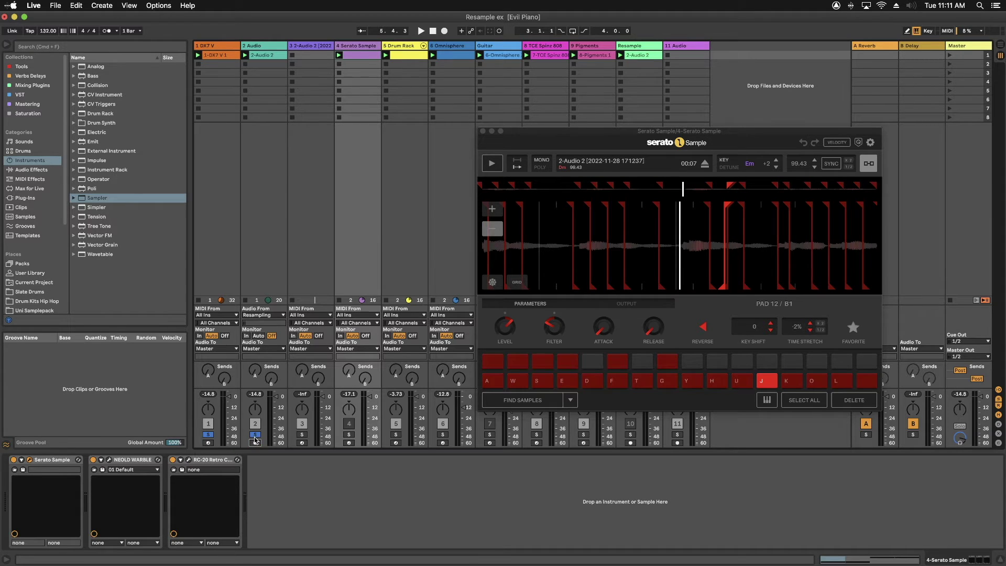
{"action": "left_click", "coordinate": [208, 435]}
{"action": "left_click", "coordinate": [349, 435]}
{"action": "key", "text": "space"}
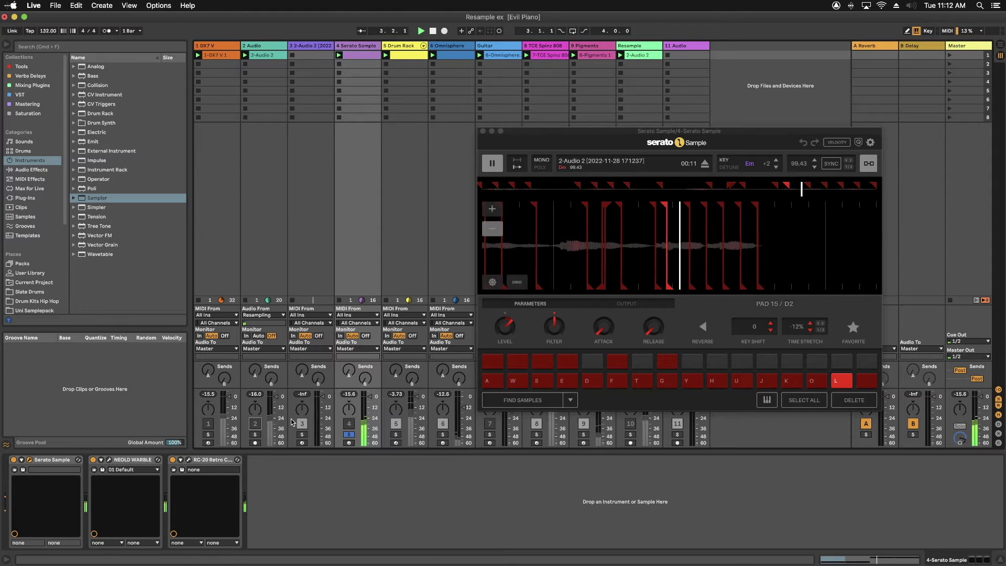
Step: Stop the Serato track, toggle track 4 off and back on, and restart playback
{"action": "left_click", "coordinate": [348, 424]}
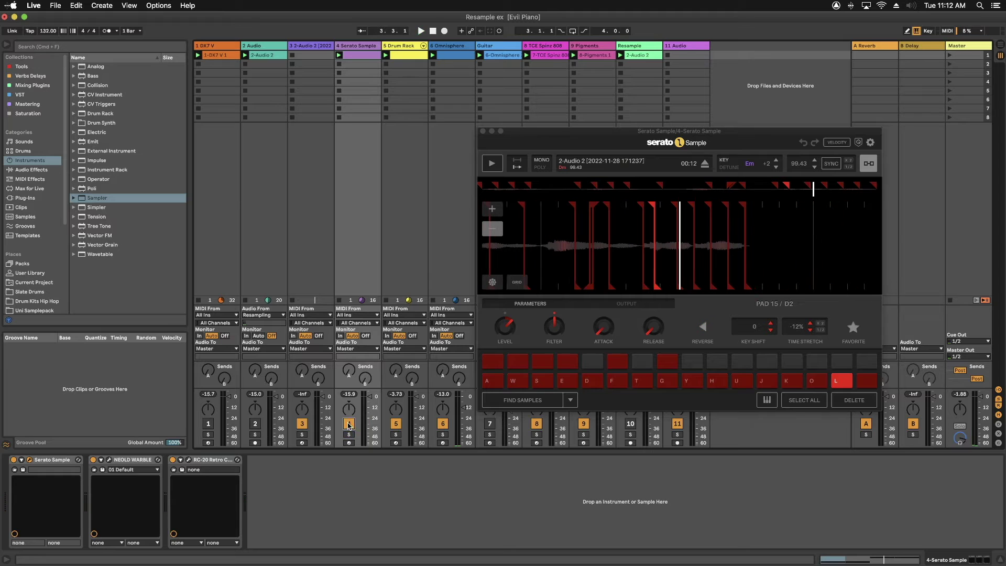
{"action": "left_click", "coordinate": [349, 423]}
{"action": "left_click", "coordinate": [348, 424]}
{"action": "key", "text": "space"}
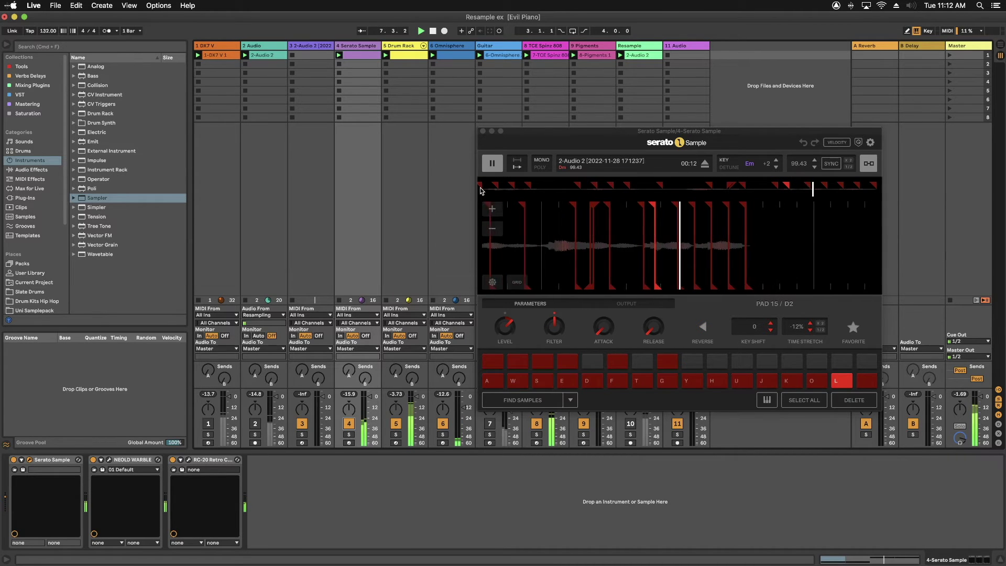
Step: Play track 1 soloed, then unsolo it and play the soloed Serato Sample chops
{"action": "left_click", "coordinate": [207, 435]}
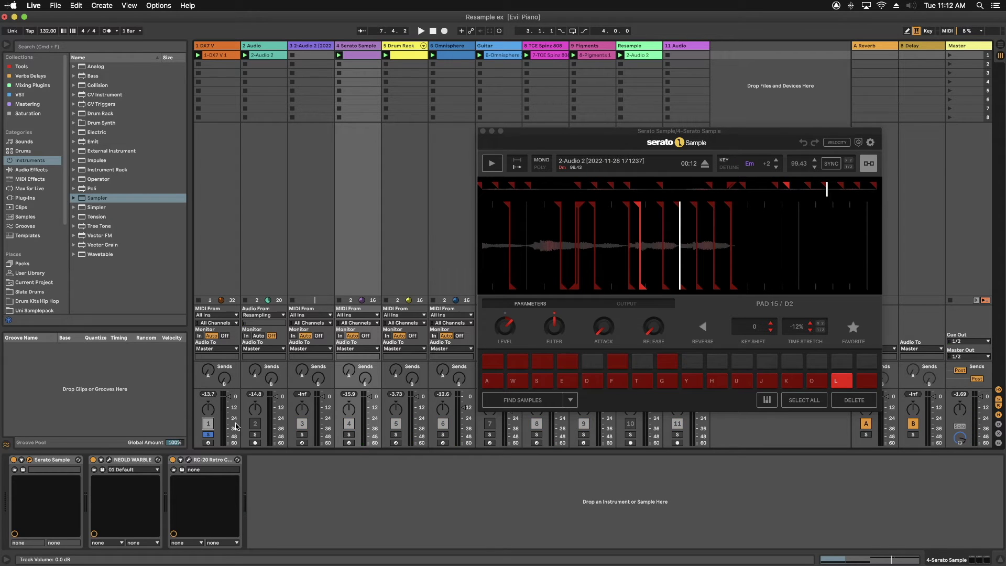
{"action": "key", "text": "space"}
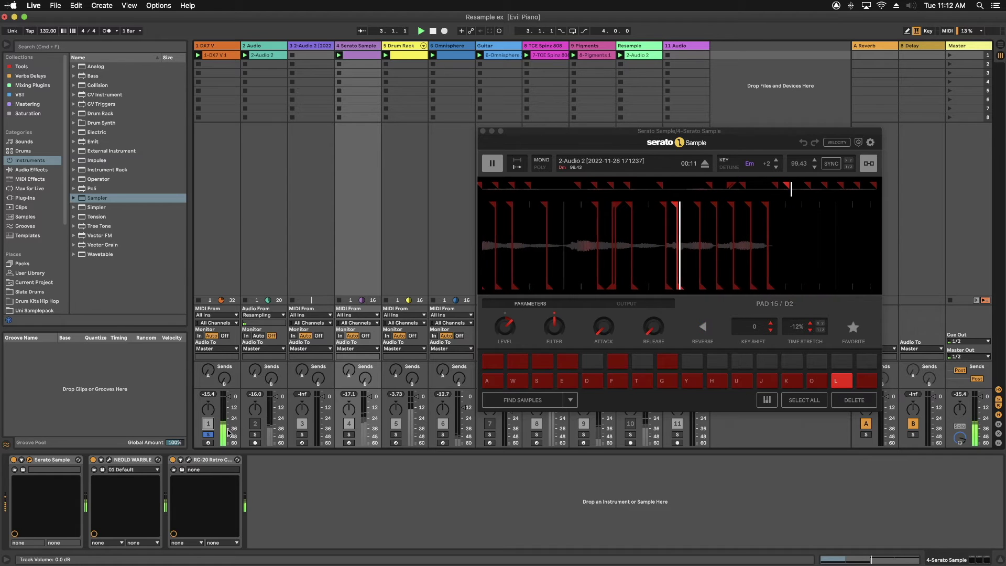
{"action": "key", "text": "space"}
{"action": "left_click", "coordinate": [208, 435]}
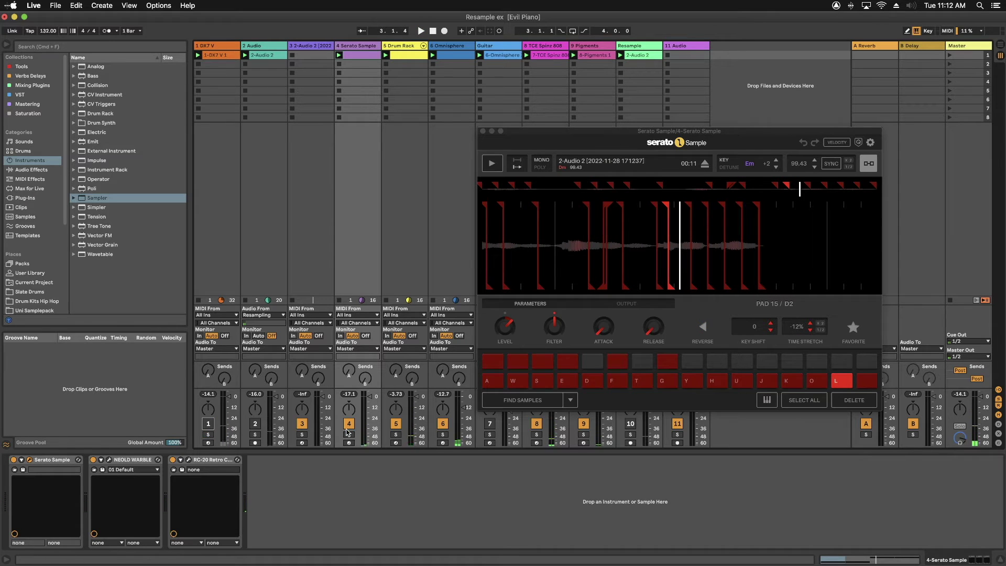
{"action": "left_click", "coordinate": [349, 435]}
{"action": "key", "text": "space"}
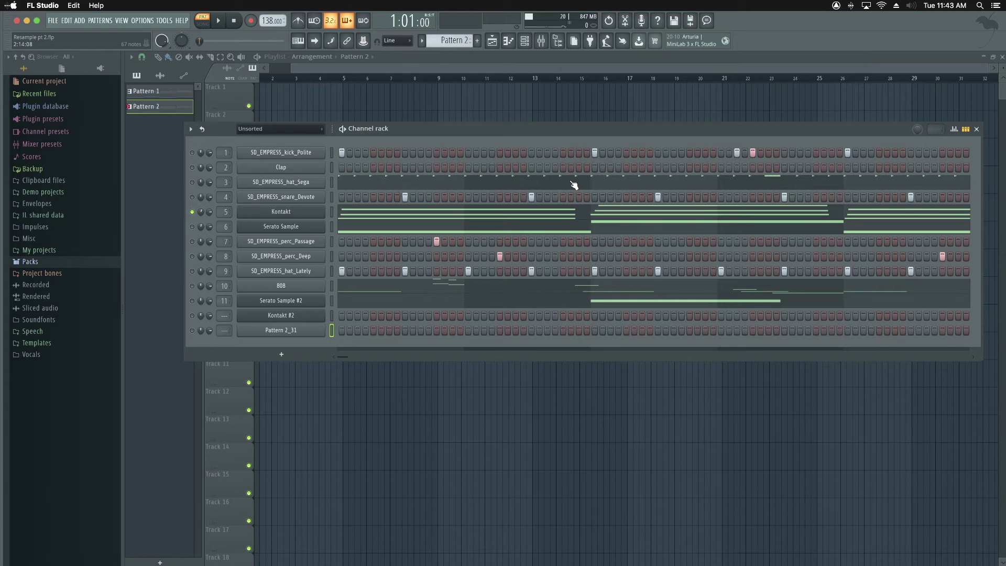
Step: Play Pattern 2's drum, Kontakt and Serato Sample channels, then stop playback
{"action": "key", "text": "space"}
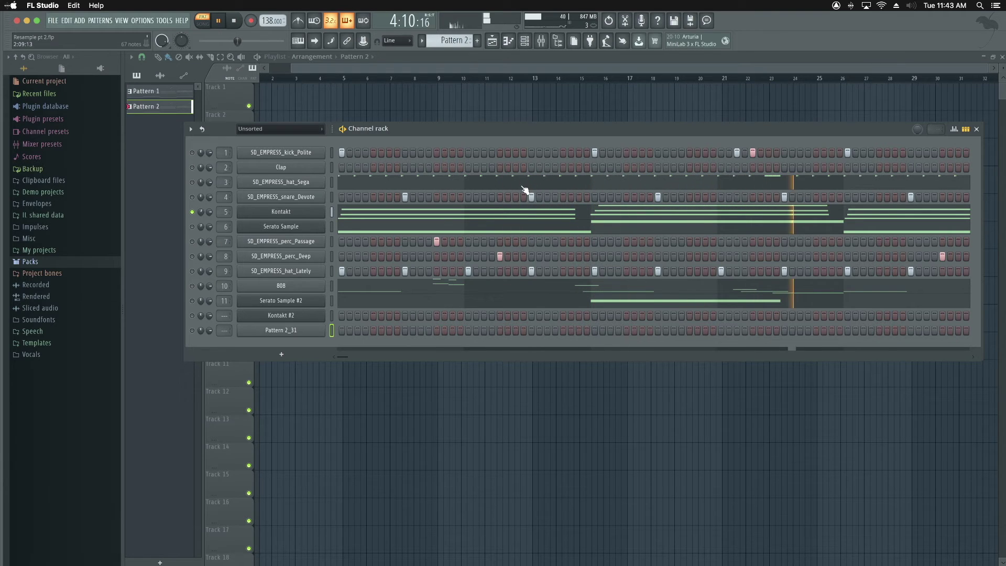
{"action": "key", "text": "space"}
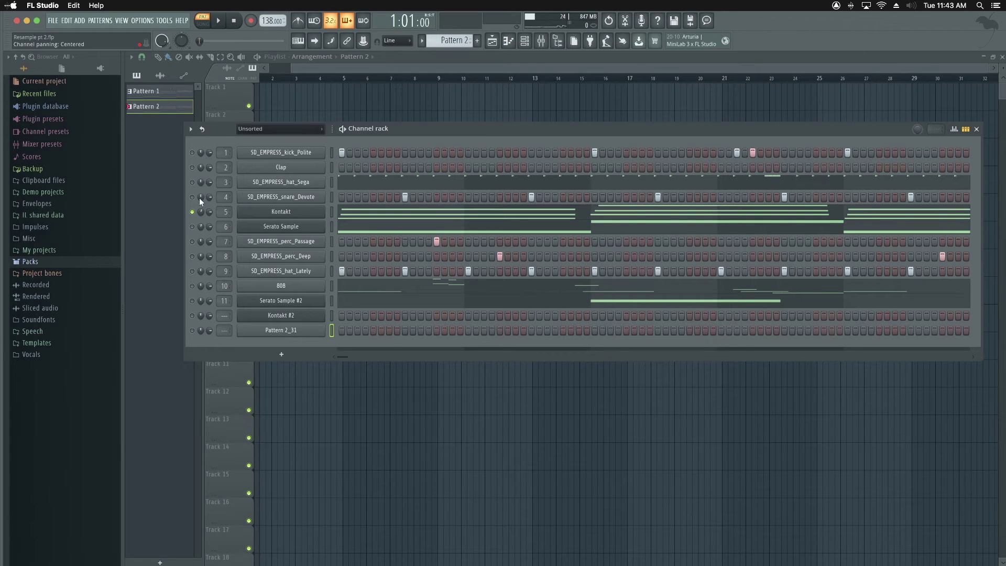
Step: Close the Channel rack, render Pattern 2 to audio, and place the clip on Track 2
{"action": "left_click", "coordinate": [500, 44]}
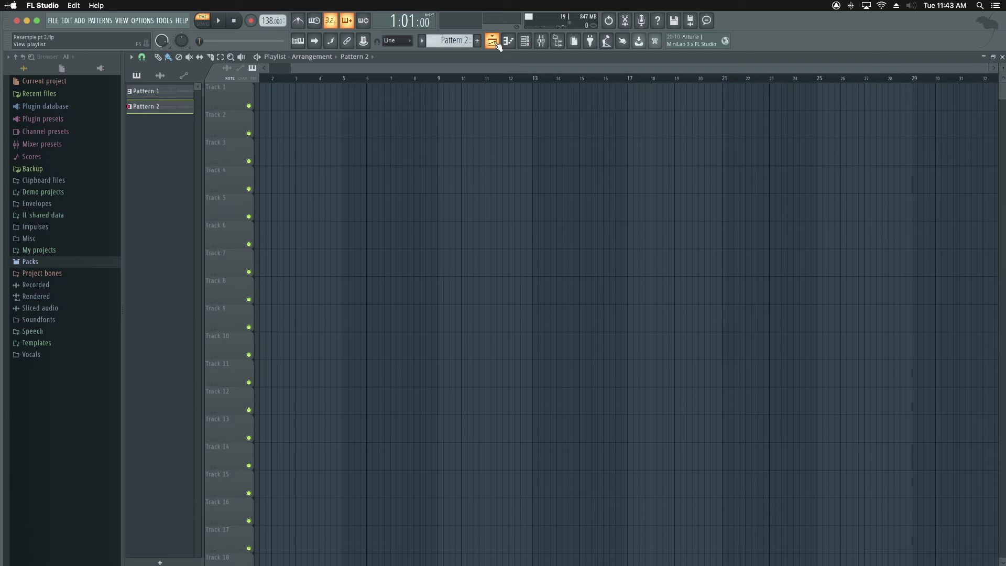
{"action": "right_click", "coordinate": [160, 109]}
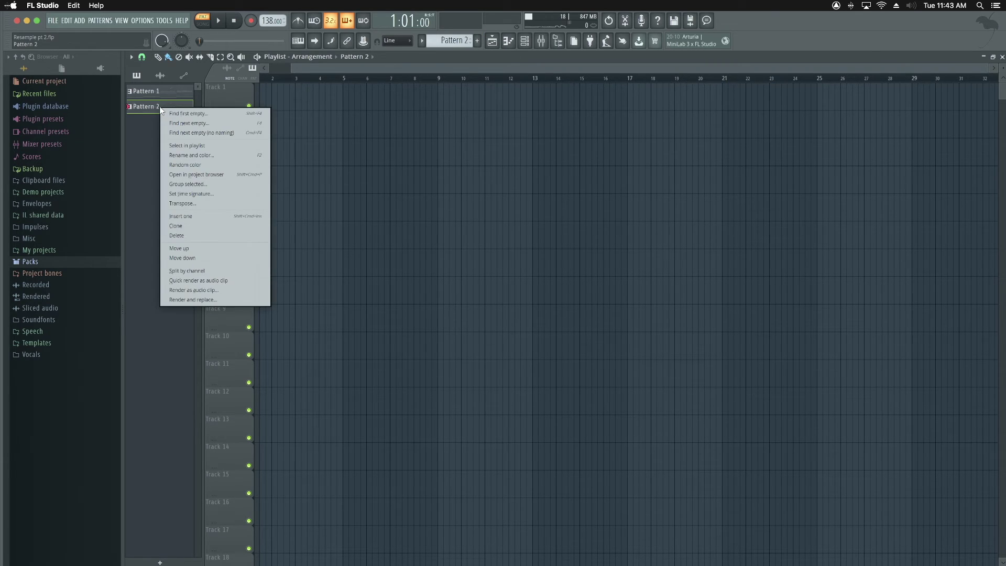
{"action": "left_click", "coordinate": [201, 290]}
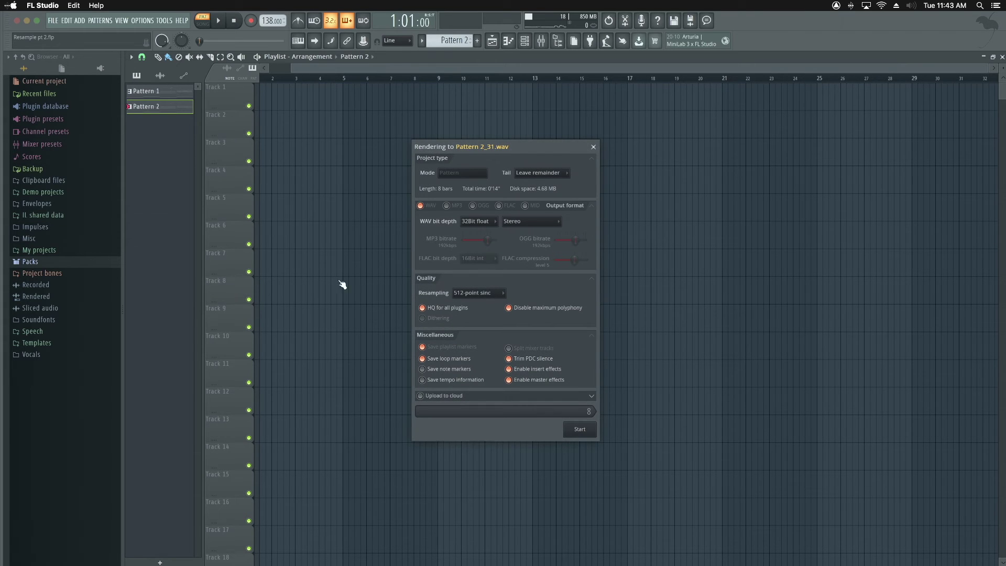
{"action": "left_click", "coordinate": [581, 429]}
{"action": "left_click_drag", "start_coordinate": [142, 106], "coordinate": [265, 118]}
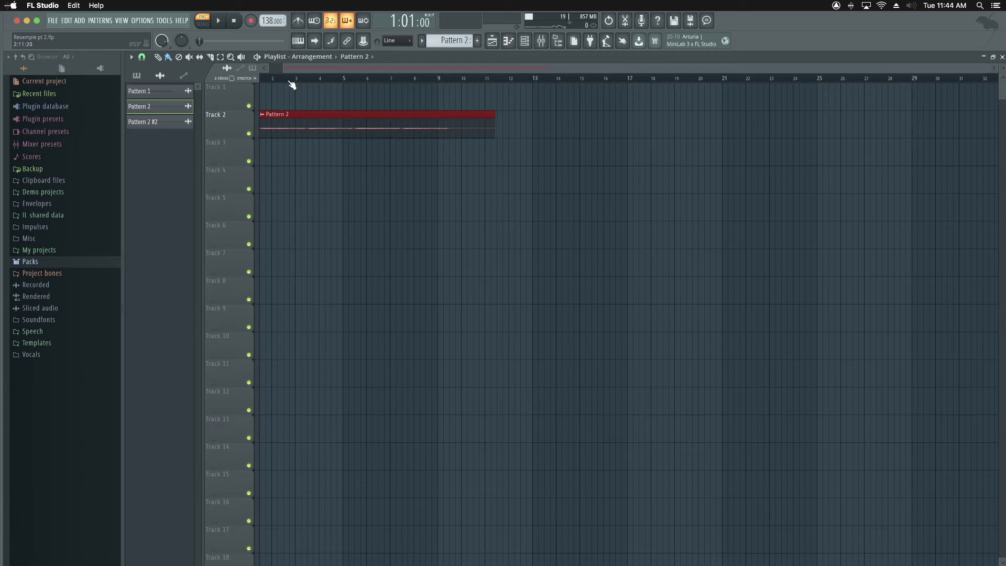
Step: Open the rendered clip in Edison and drag it into the Channel rack as Pattern 2_32
{"action": "right_click", "coordinate": [265, 117]}
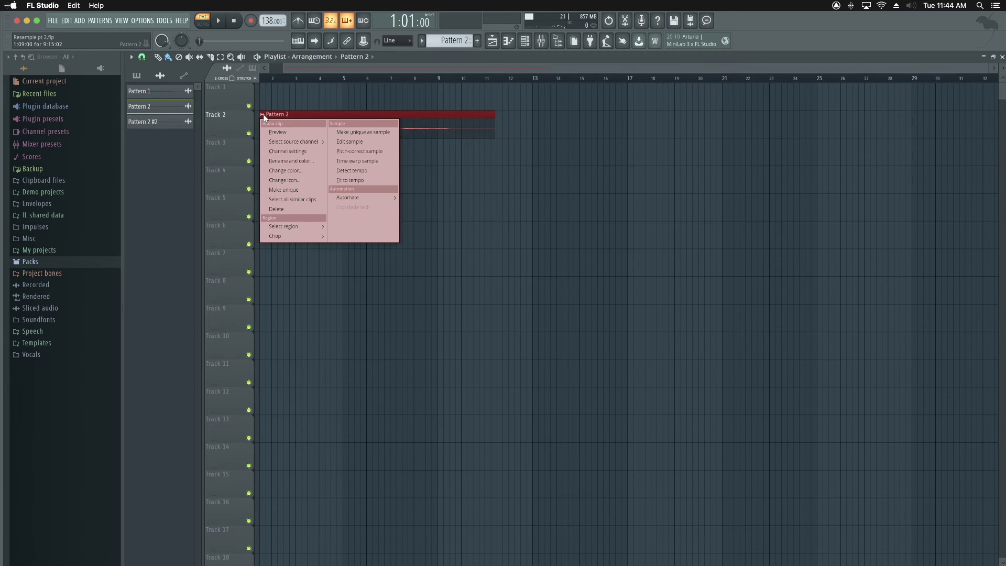
{"action": "left_click", "coordinate": [353, 140]}
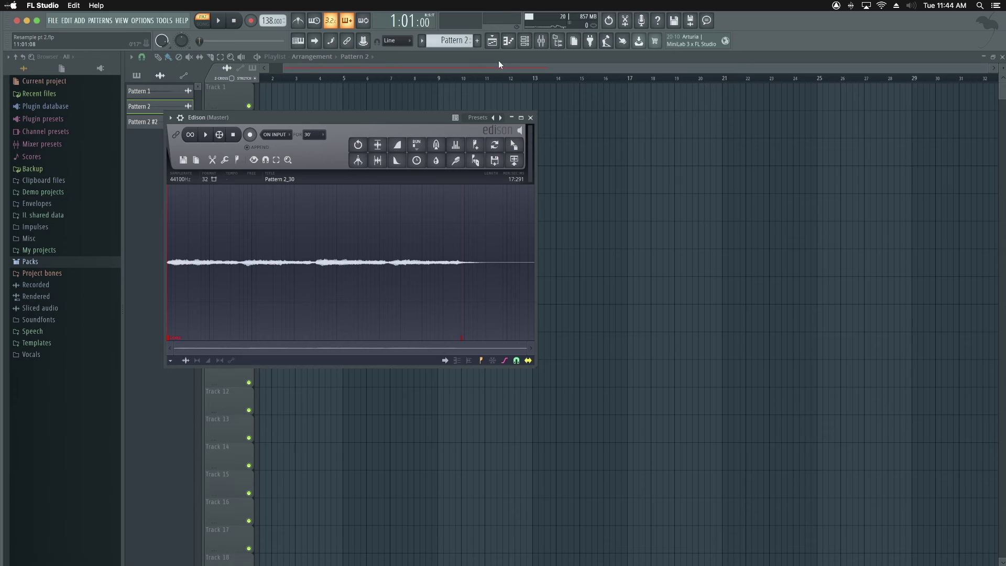
{"action": "left_click", "coordinate": [525, 42]}
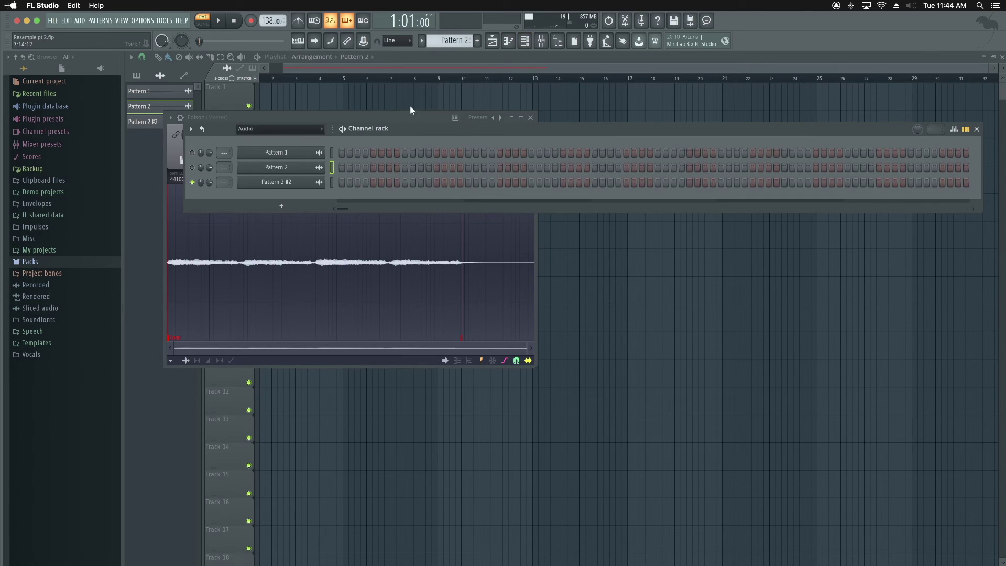
{"action": "scroll", "coordinate": [451, 41], "scroll_direction": "down", "scroll_amount": 1}
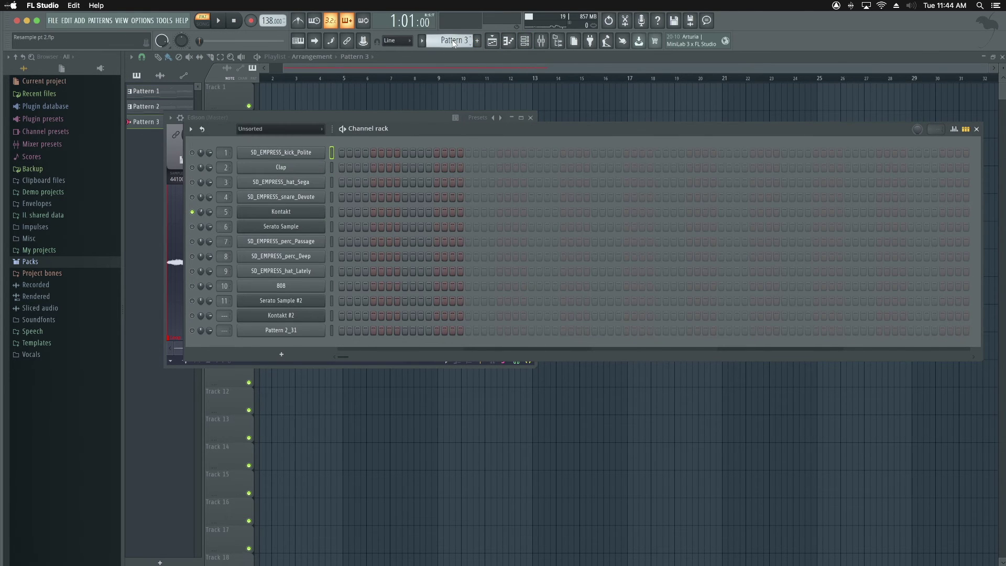
{"action": "scroll", "coordinate": [454, 44], "scroll_direction": "up", "scroll_amount": 1}
{"action": "left_click_drag", "start_coordinate": [435, 132], "coordinate": [348, 316]}
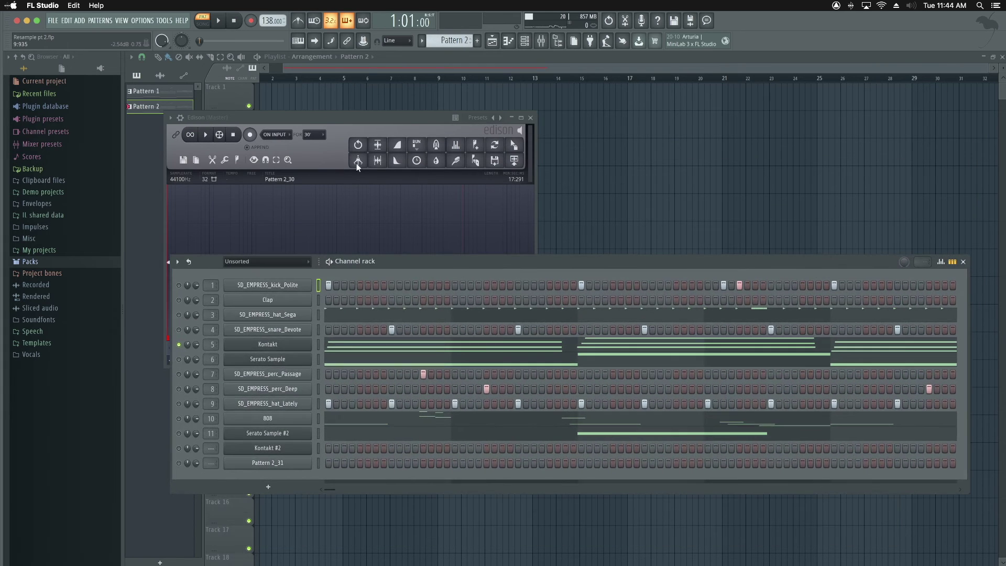
{"action": "left_click_drag", "start_coordinate": [343, 116], "coordinate": [429, 110]}
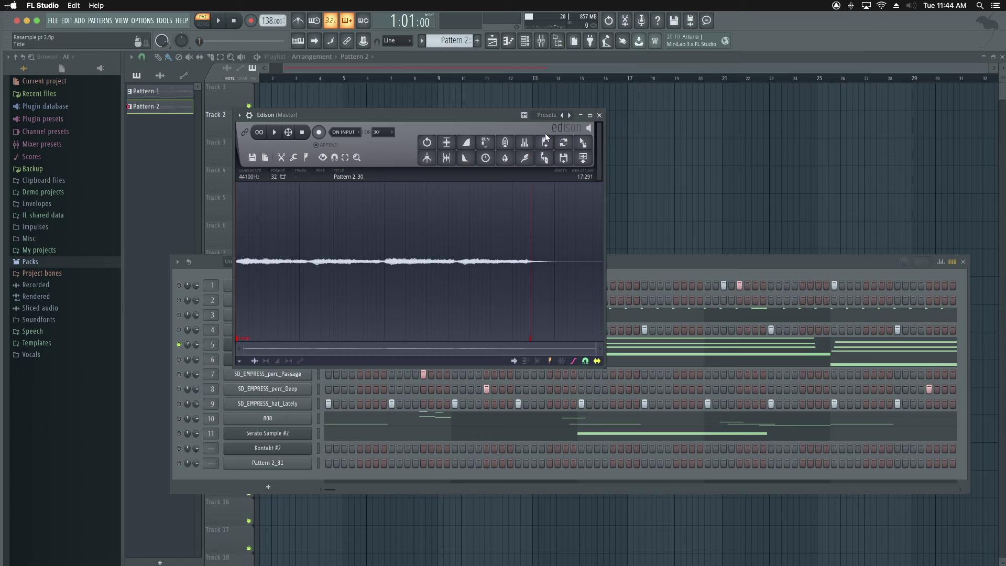
{"action": "left_click_drag", "start_coordinate": [583, 145], "coordinate": [249, 503]}
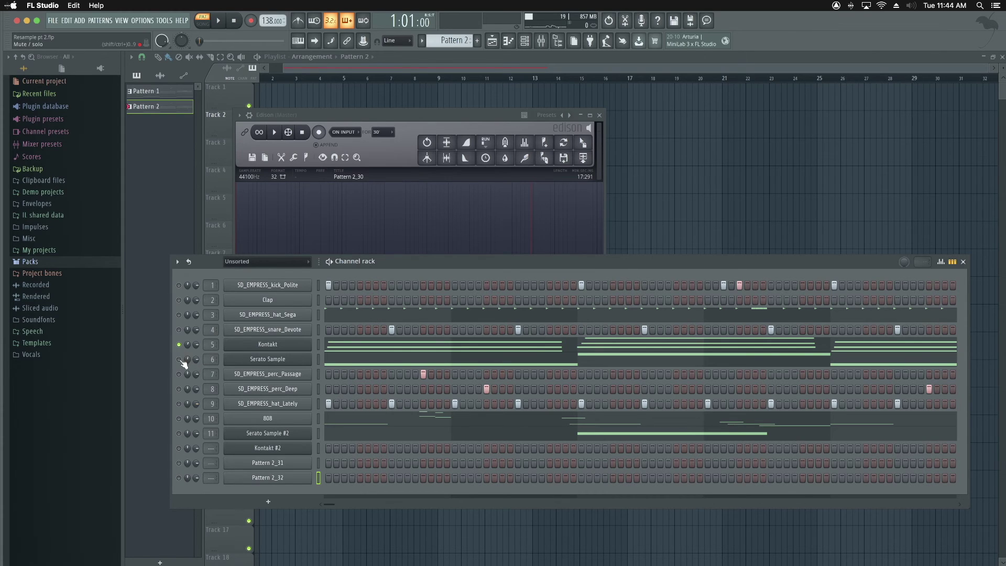
Step: Open Serato Sample and audition the Pattern 1_27 chopped cue pads, then stop
{"action": "left_click", "coordinate": [250, 363]}
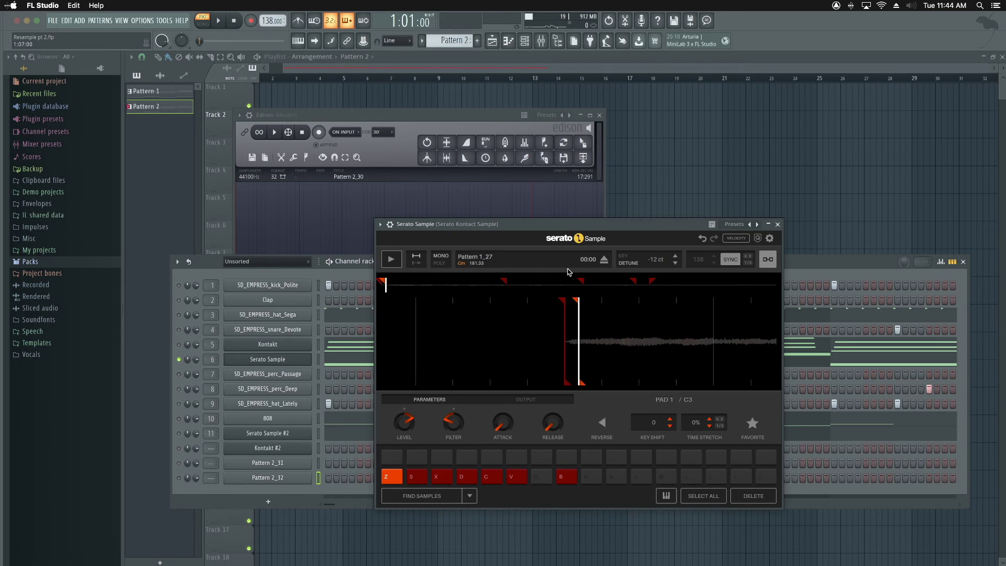
{"action": "mouse_move", "coordinate": [457, 332]}
{"action": "key", "text": "space"}
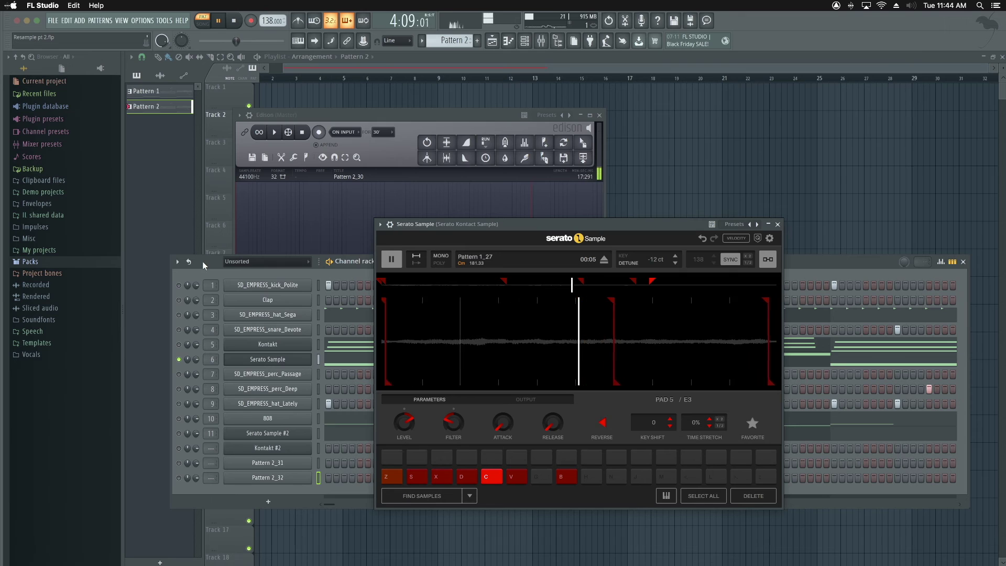
{"action": "key", "text": "space"}
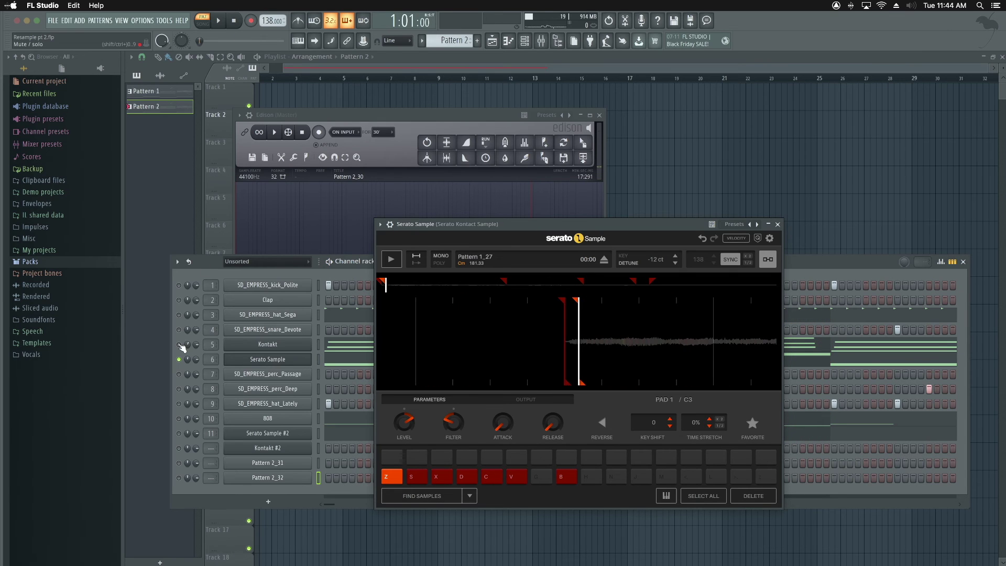
Step: Solo the Kontakt melody channel, then clear the solo so all channels play
{"action": "left_click", "coordinate": [182, 359]}
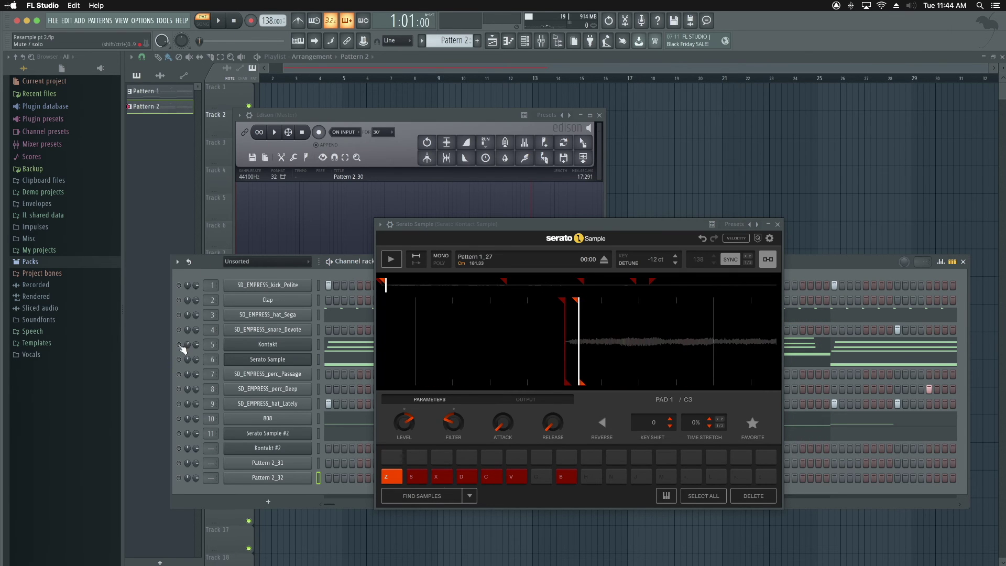
{"action": "right_click", "coordinate": [182, 347]}
{"action": "left_click", "coordinate": [187, 350]}
{"action": "right_click", "coordinate": [182, 348]}
{"action": "left_click", "coordinate": [186, 352]}
Step: Mute the Serato Sample channel, close its plugin window, and play Pattern 2 twice
{"action": "left_click", "coordinate": [180, 360]}
{"action": "key", "text": "space"}
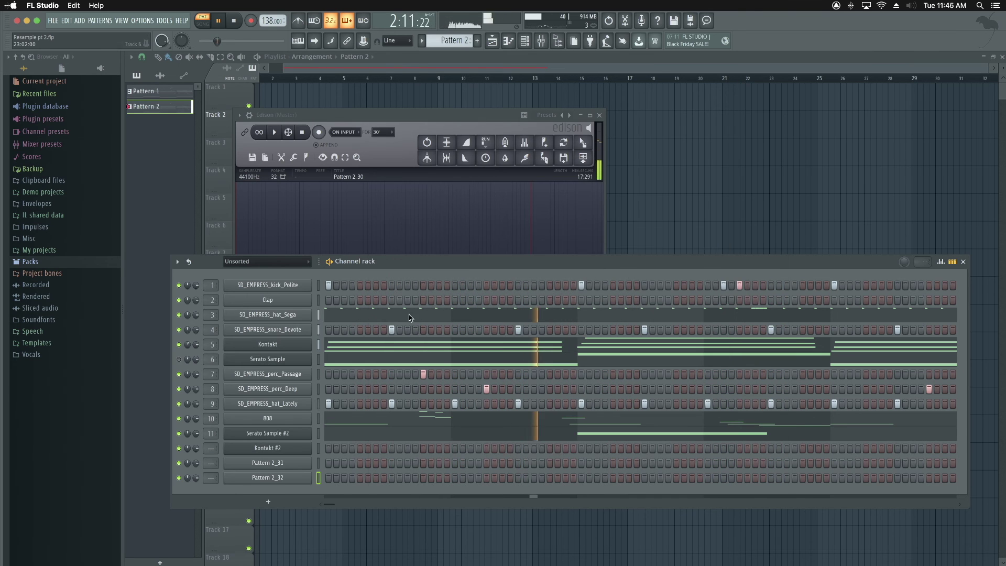
{"action": "left_click", "coordinate": [778, 223]}
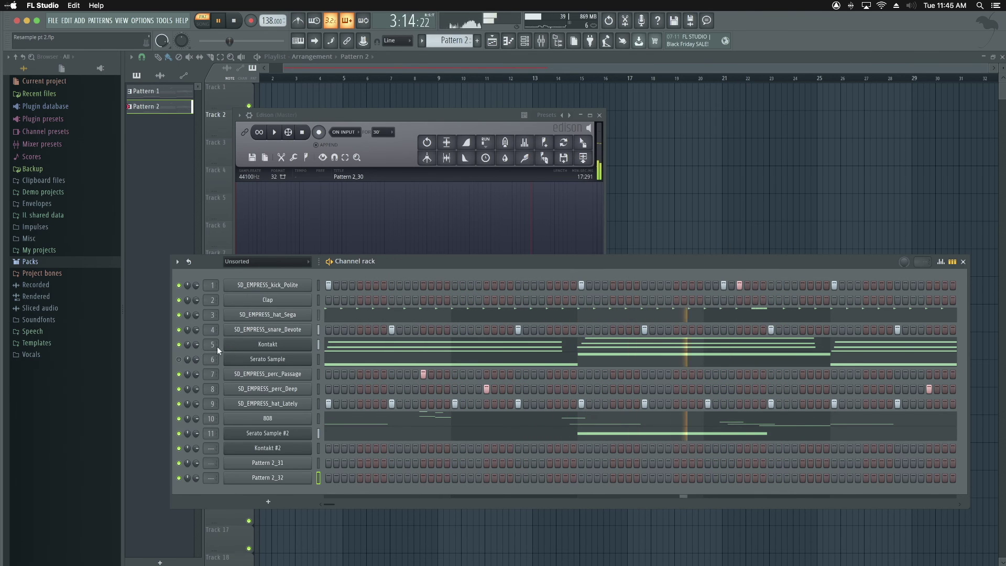
{"action": "key", "text": "space"}
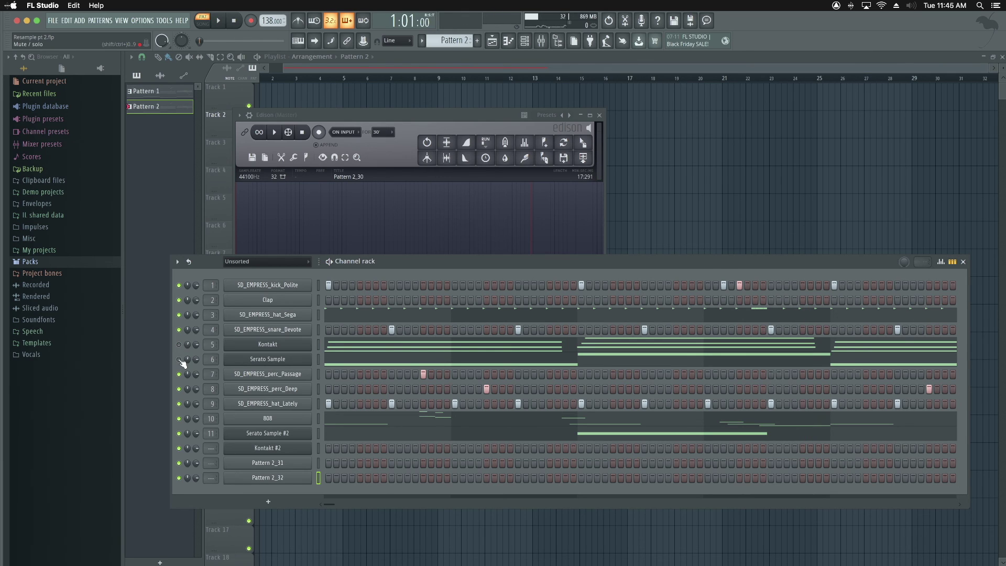
{"action": "key", "text": "space"}
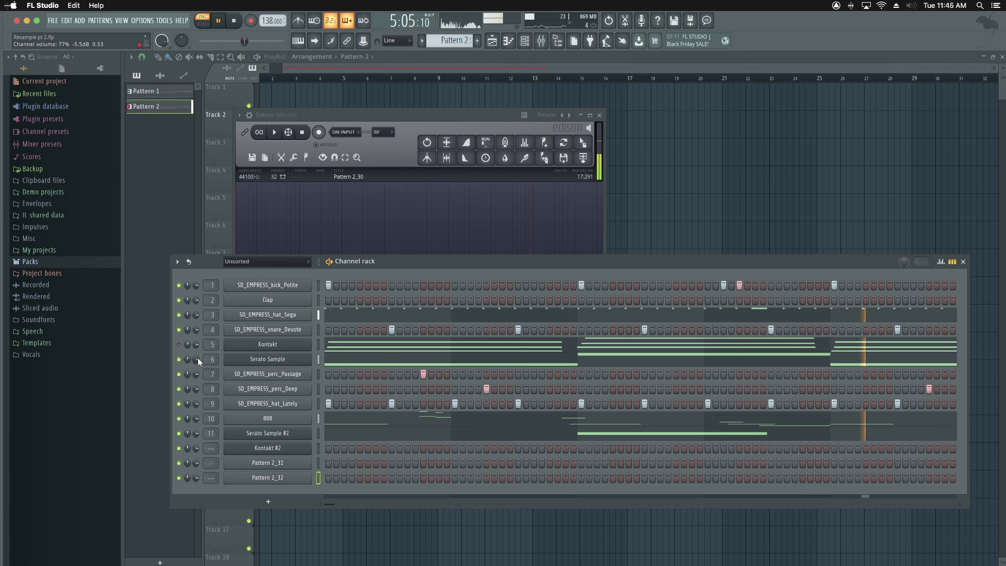
{"action": "key", "text": "space"}
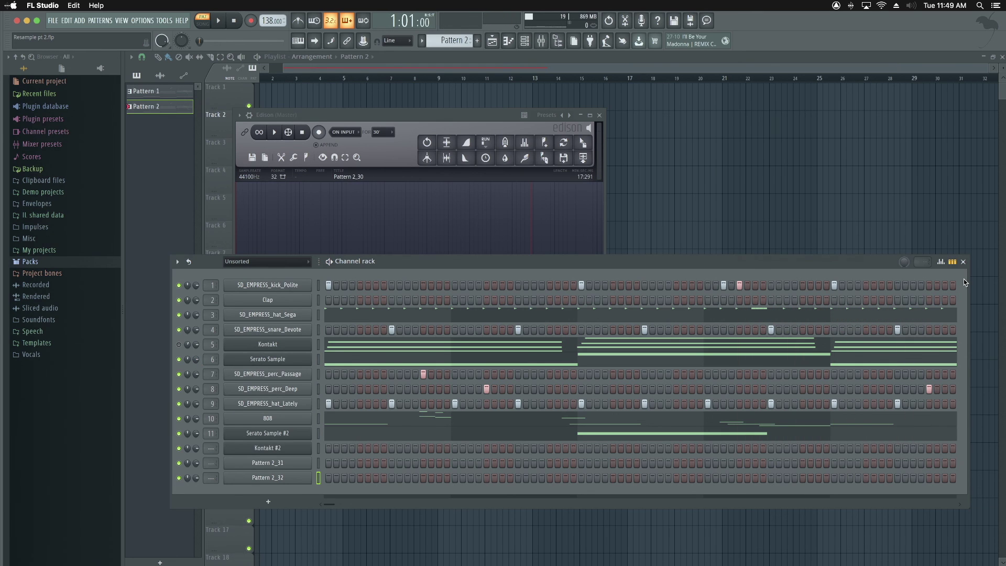